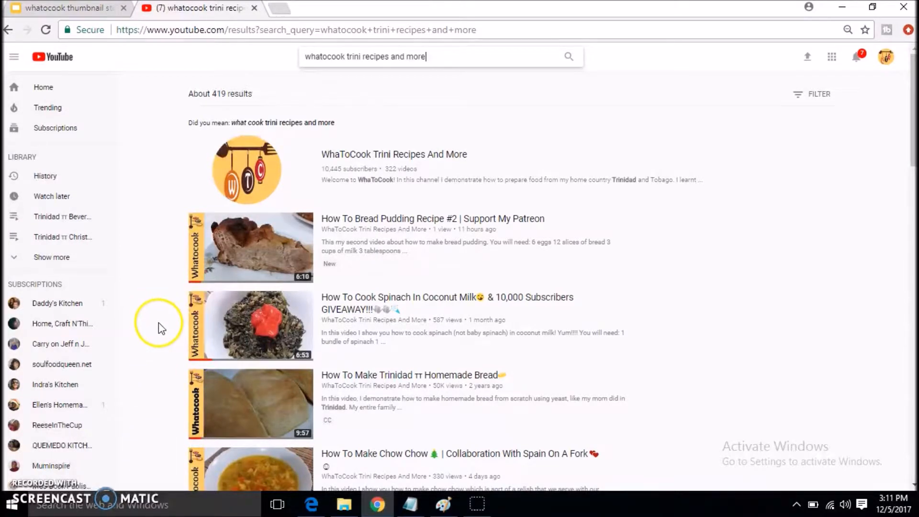
Look through the video thumbnails in the YouTube results and check the page size of the whatocook thumbnail stencil in Google Slides.
click(914, 486)
drag(913, 486, 914, 486)
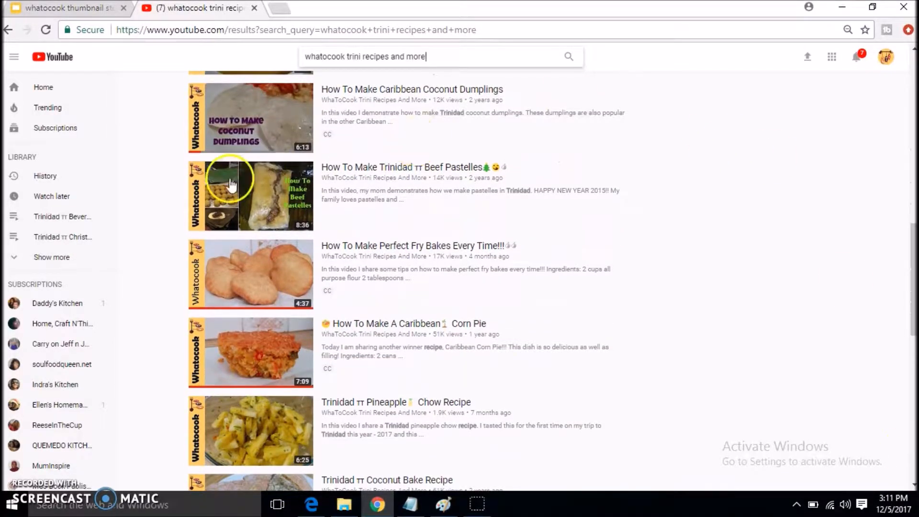
click(91, 8)
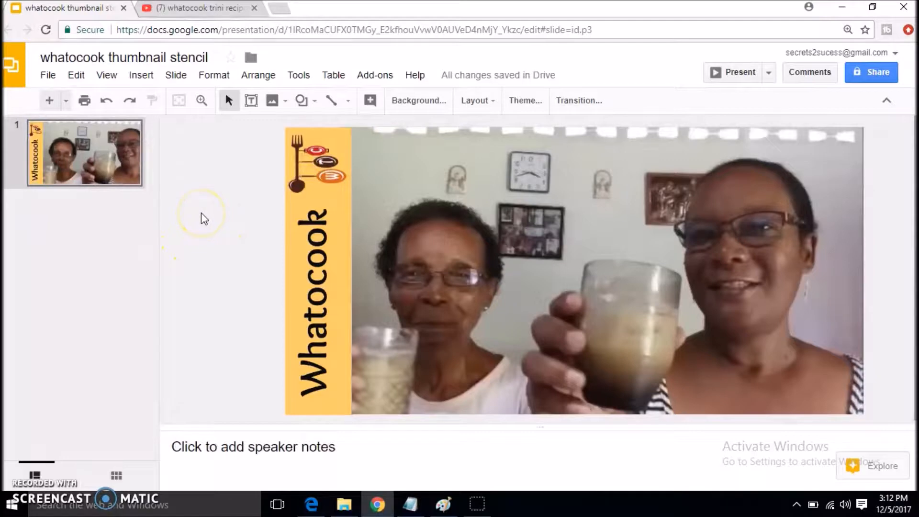
click(48, 75)
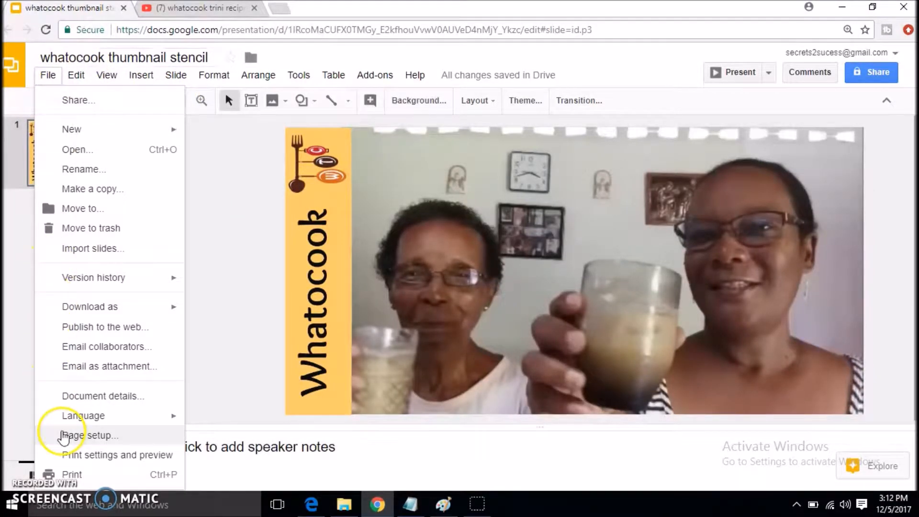
click(123, 439)
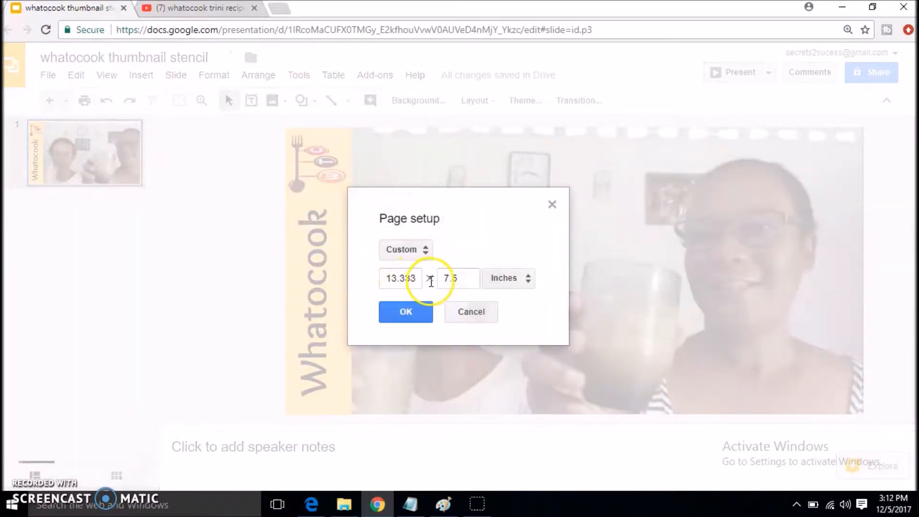
click(405, 312)
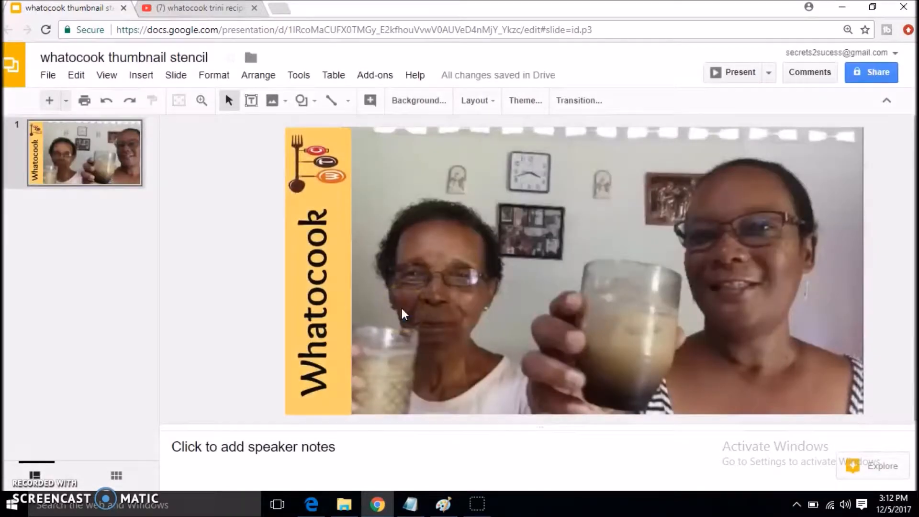
Create a new presentation with an empty first slide, without title and subtitle placeholders, and dismiss the theme chooser.
click(48, 75)
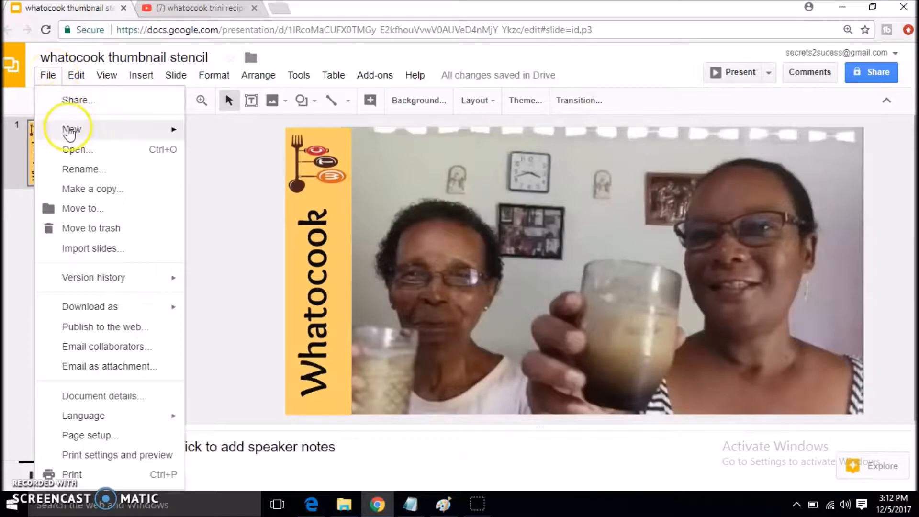
mouse_move(69, 132)
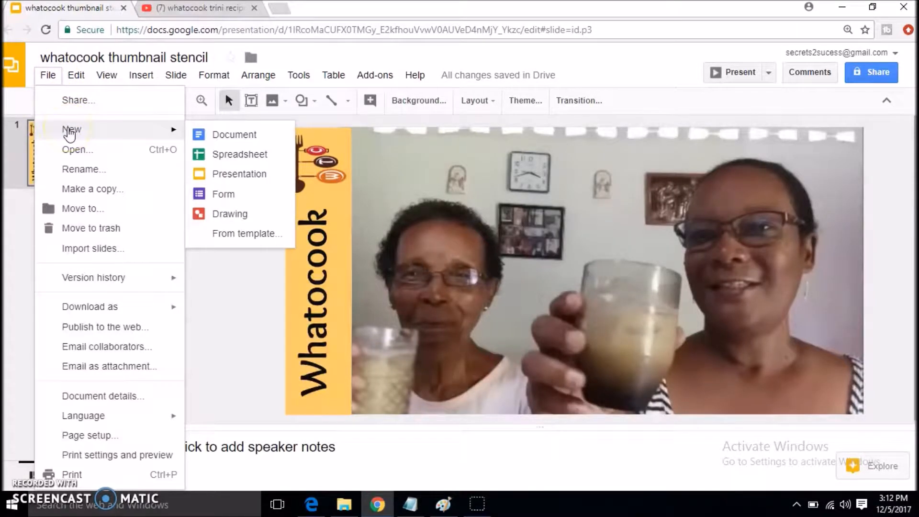
click(218, 176)
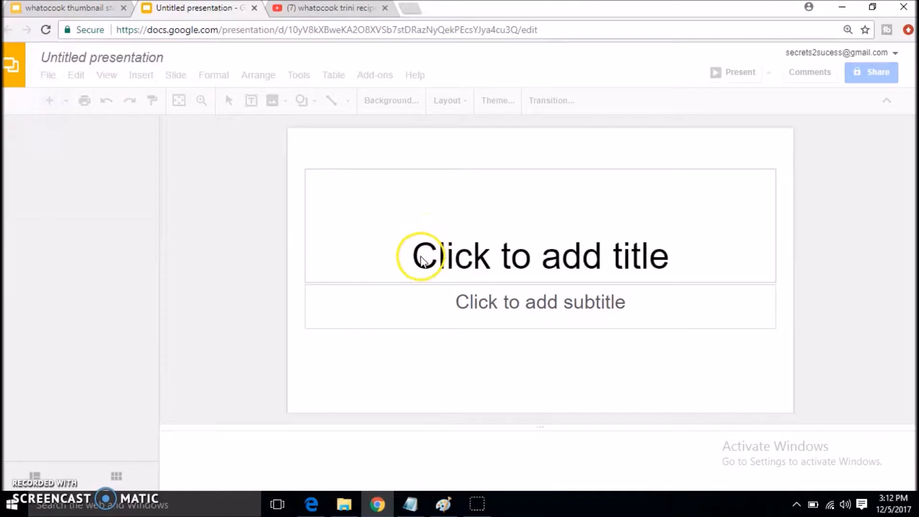
click(444, 170)
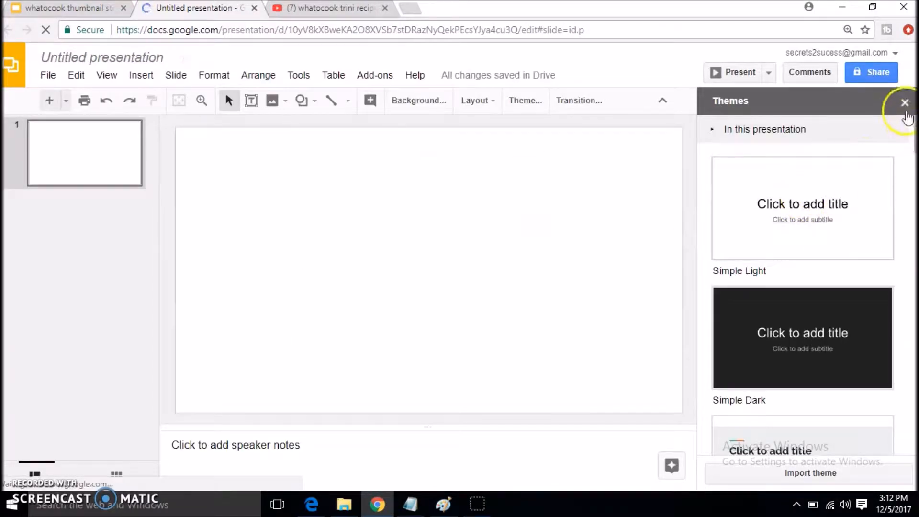
click(905, 103)
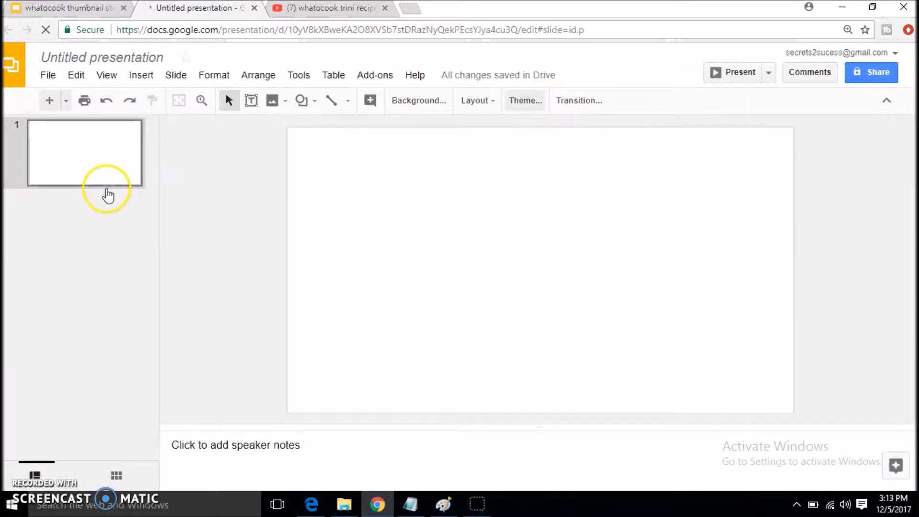
Switch the new presentation's page setup to a custom size and enter a width of 13.33 inches.
click(51, 76)
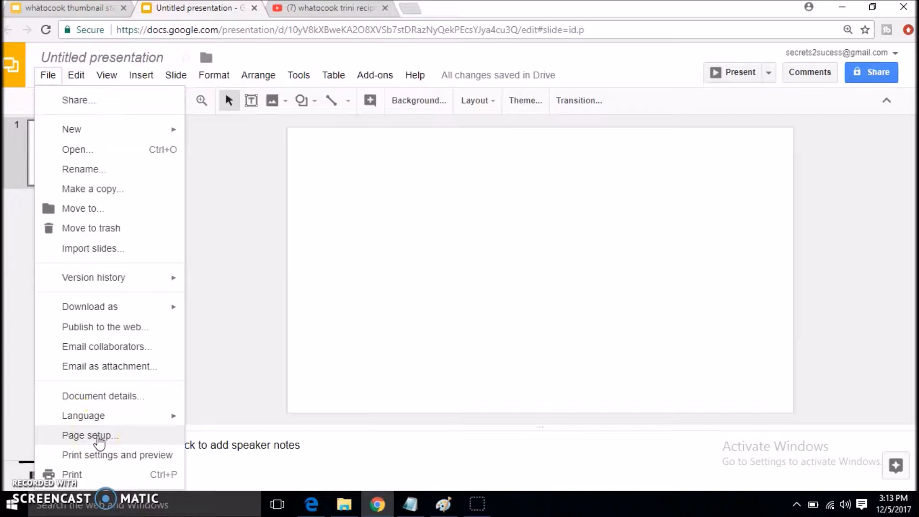
click(99, 436)
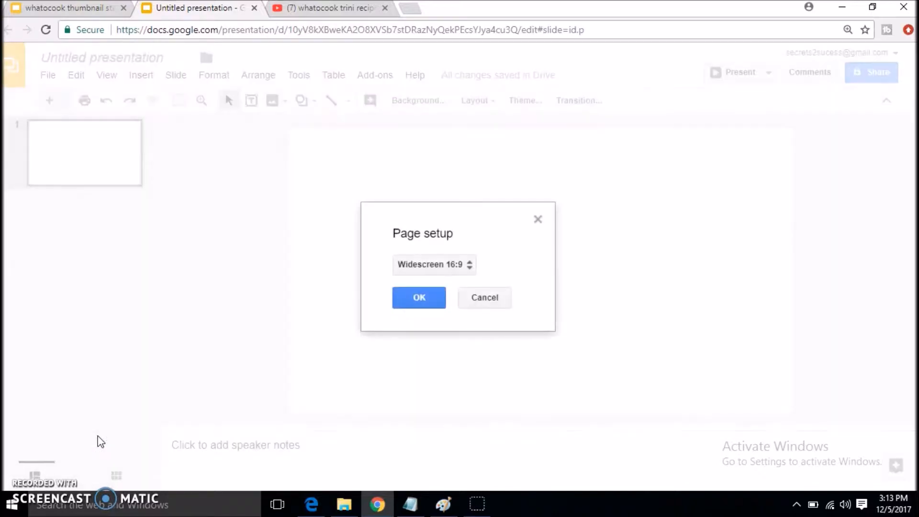
click(469, 266)
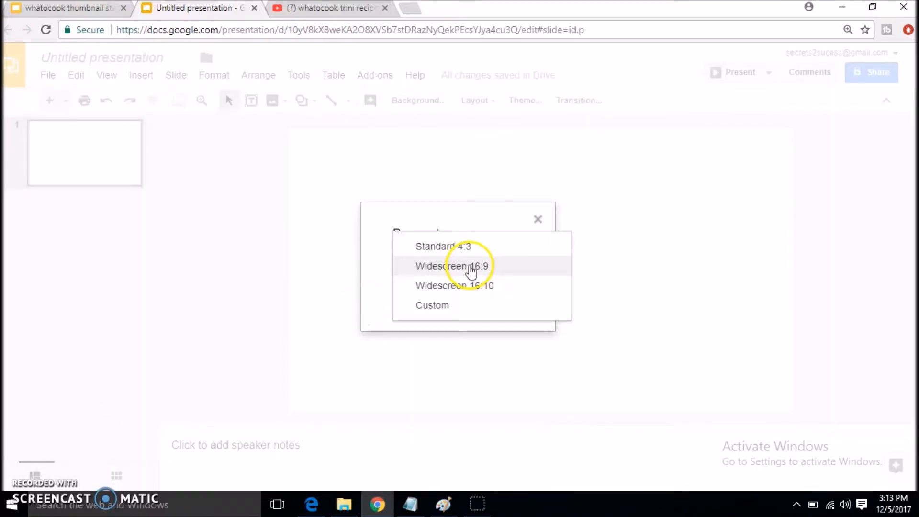
click(453, 312)
click(419, 298)
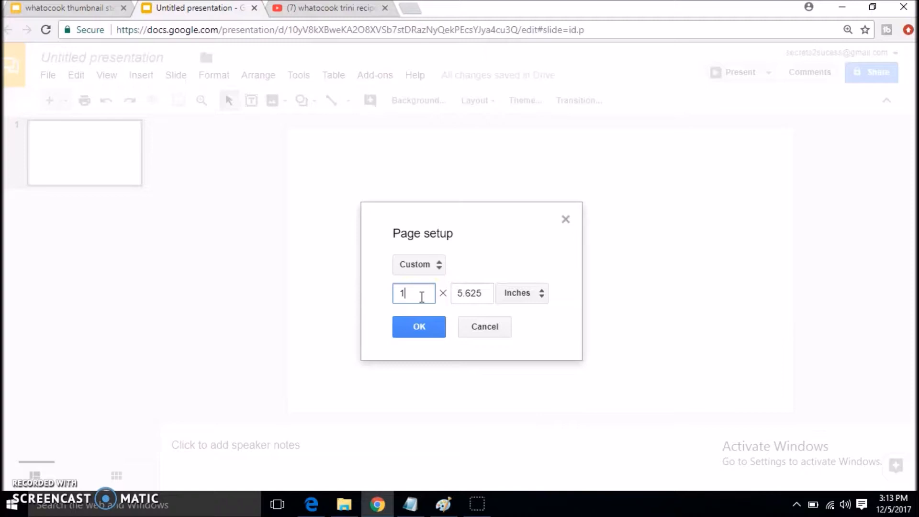
key(Tab)
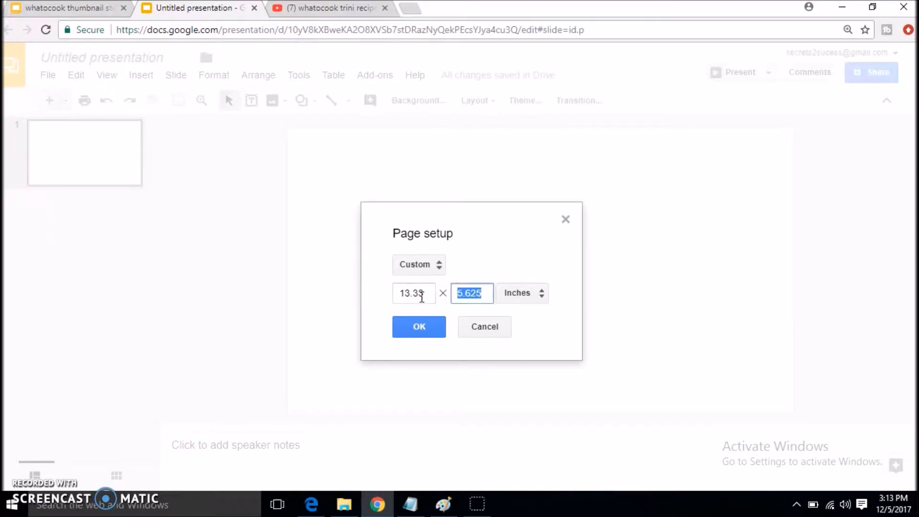
Check the exact page dimensions of the whatocook thumbnail stencil presentation without changing them.
click(35, 9)
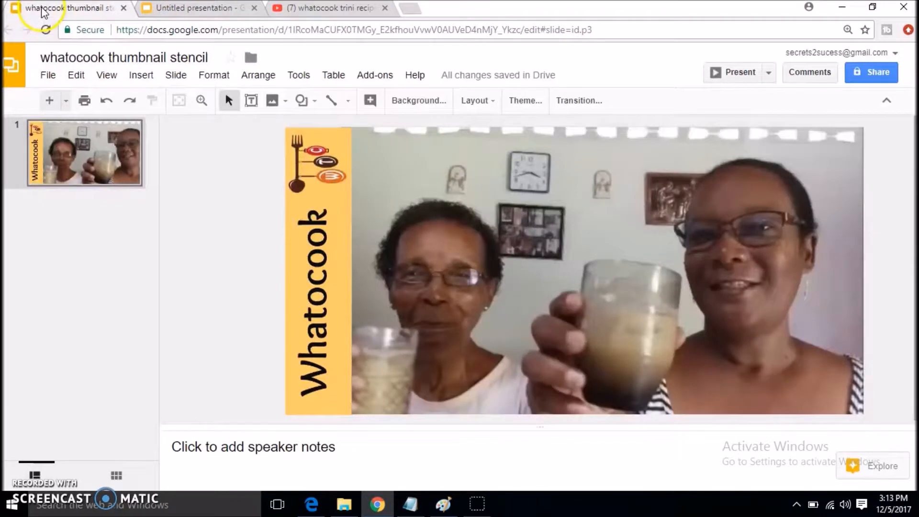
click(48, 77)
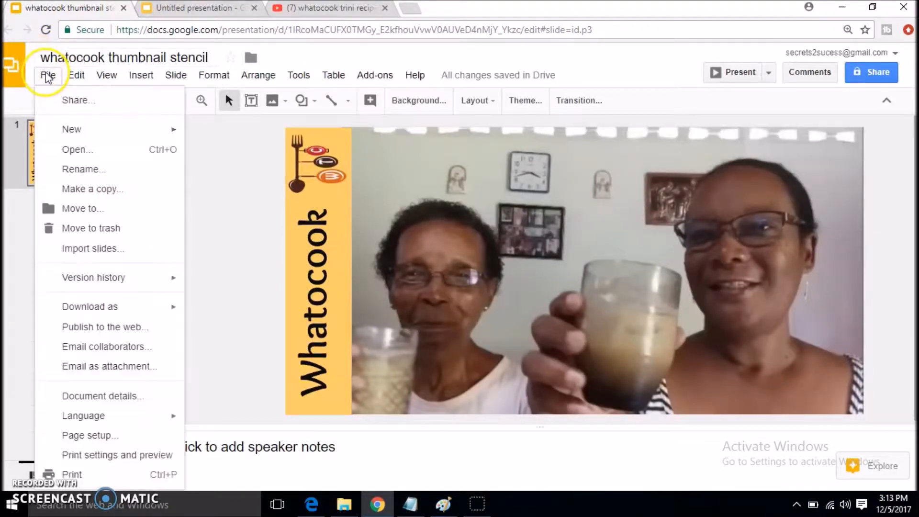
click(85, 436)
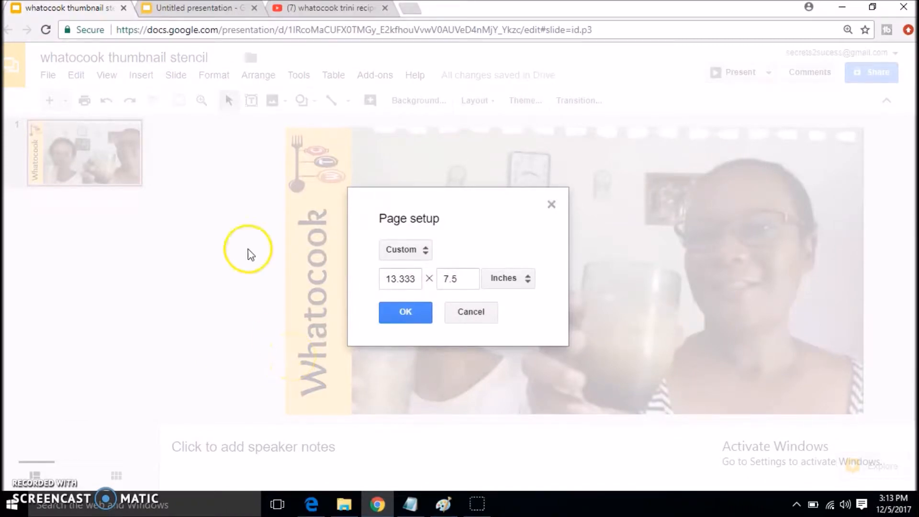
click(480, 316)
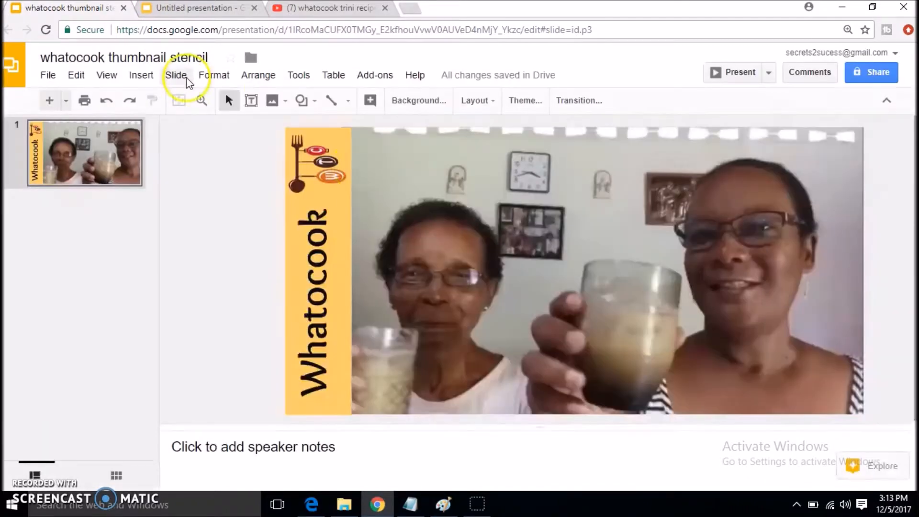
Set the untitled presentation's custom page size to 13.333 by 7.5 inches and apply it.
click(182, 8)
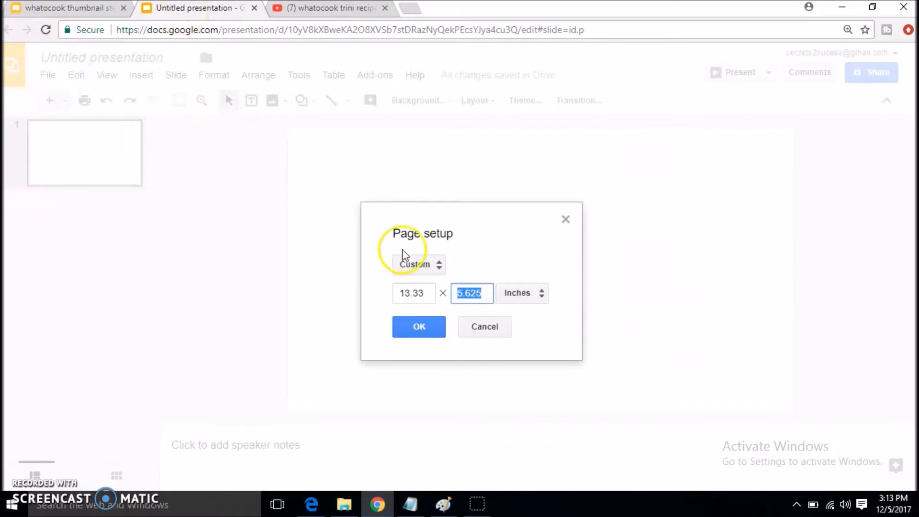
click(424, 292)
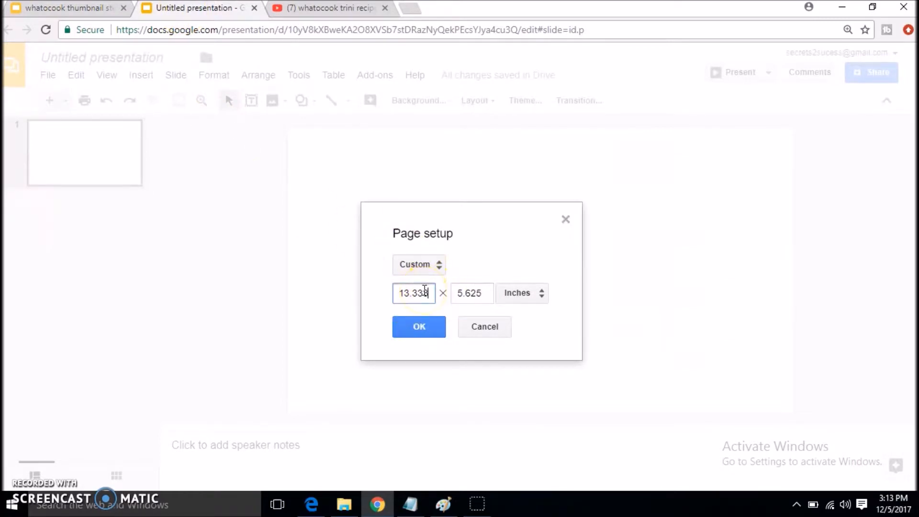
key(Tab)
text(7)
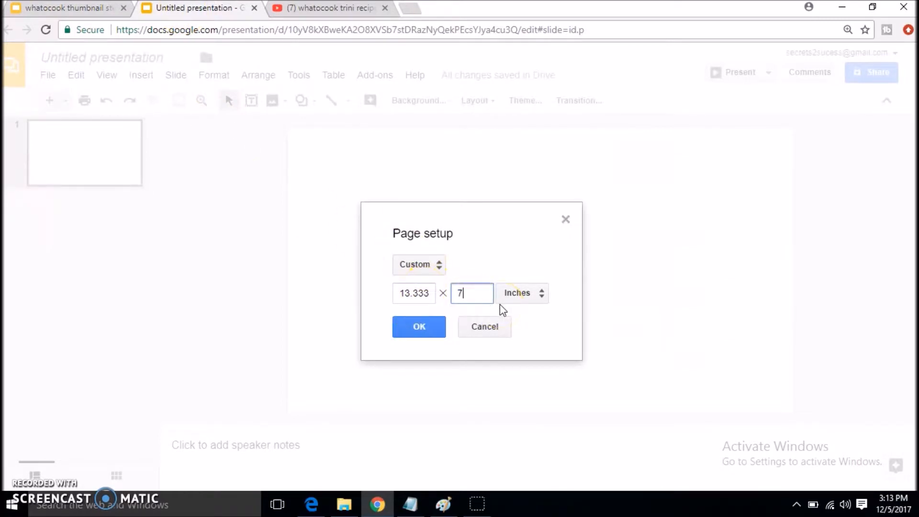
text(.5)
click(424, 325)
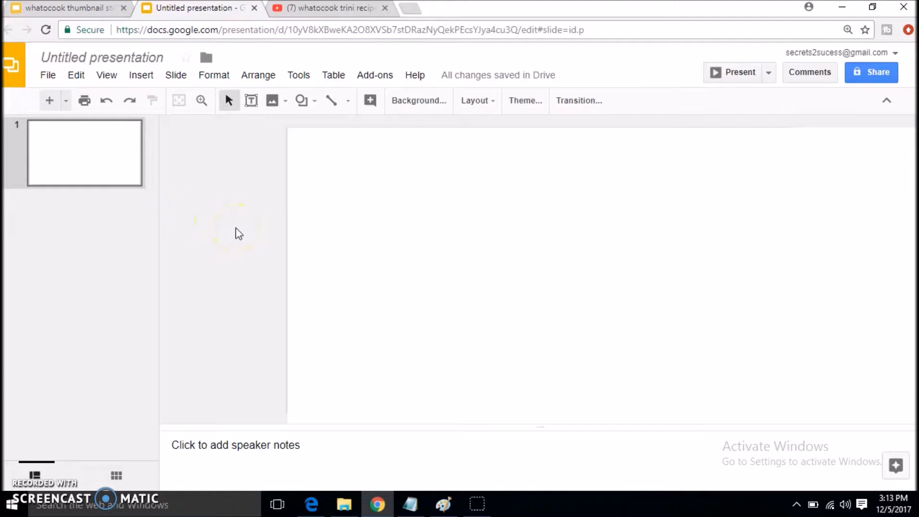
Zoom the blank slide to 50% and compare it with the design of the whatocook thumbnail stencil.
click(106, 75)
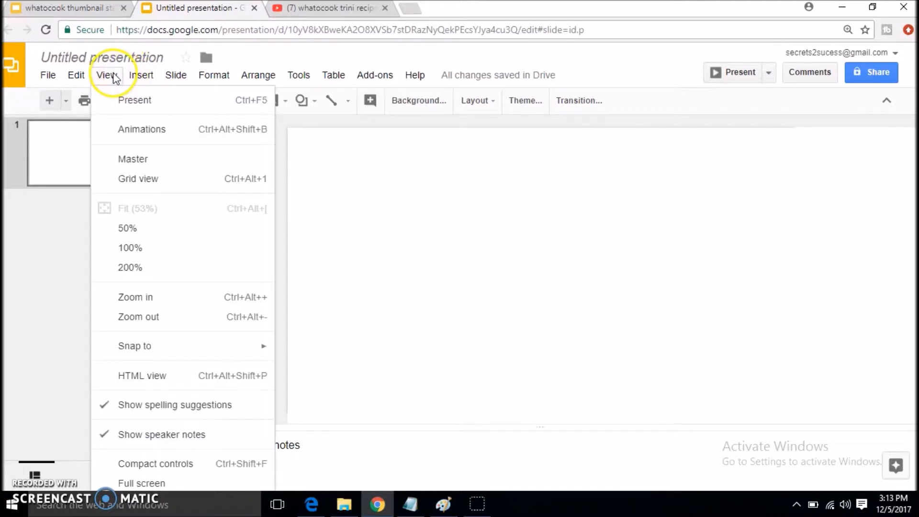
click(115, 233)
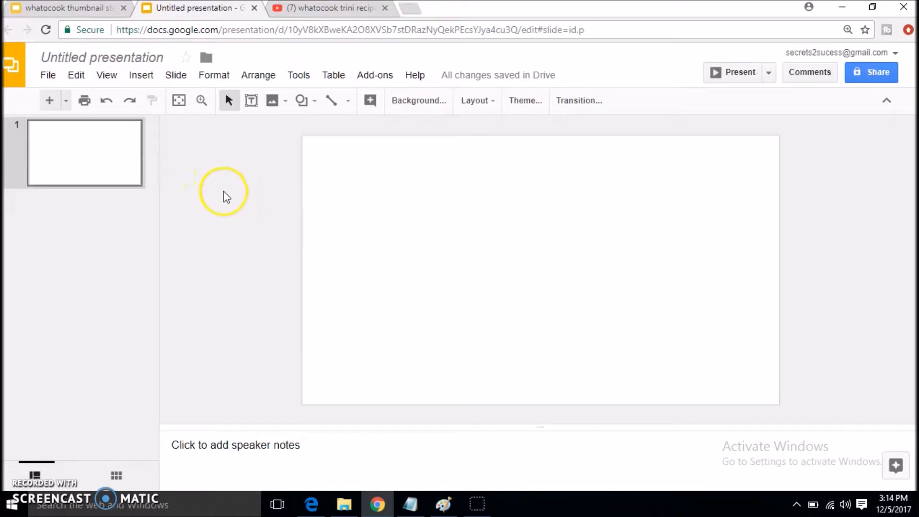
click(62, 8)
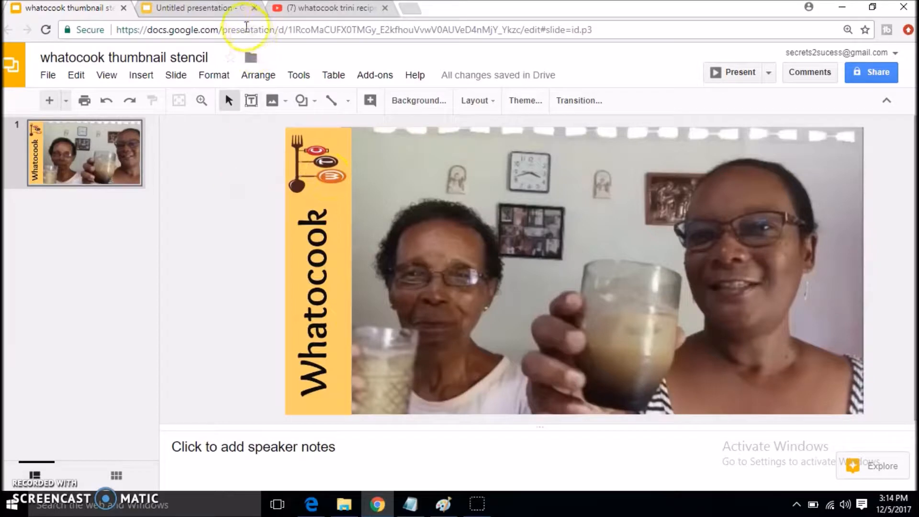
click(210, 7)
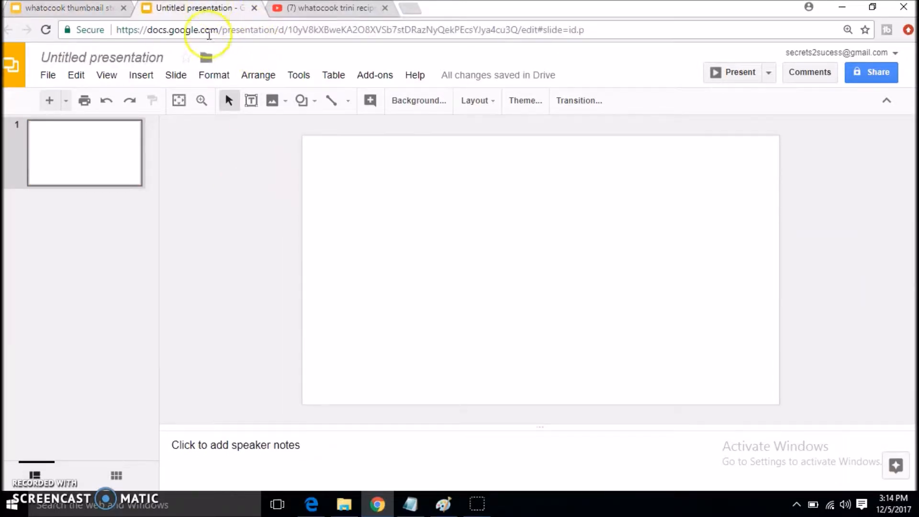
Draw a tall rectangle along the slide's left edge, spanning the full slide height, with its upper corner aligned to the slide corner.
click(304, 104)
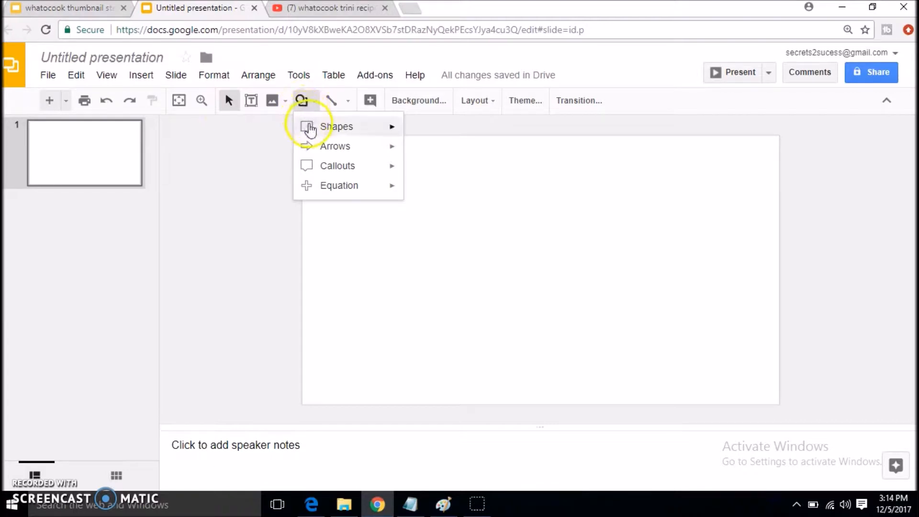
mouse_move(307, 127)
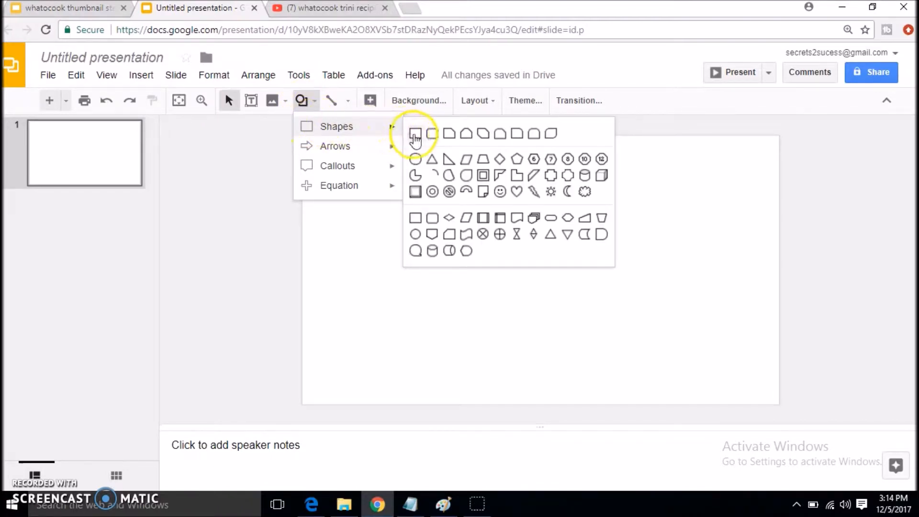
click(415, 136)
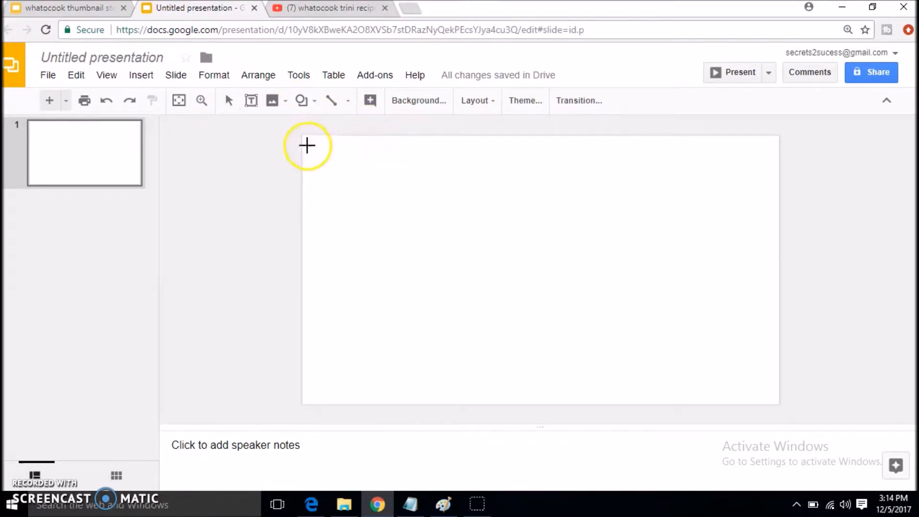
drag(304, 139, 389, 404)
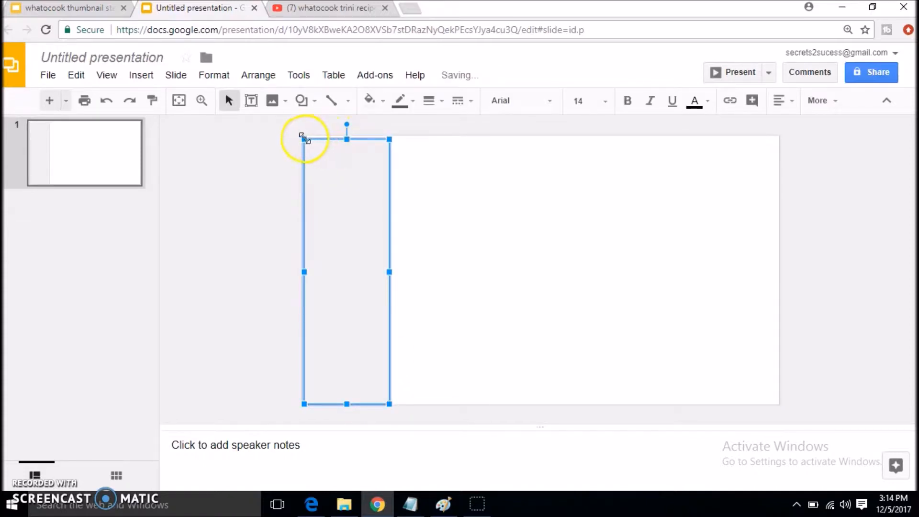
drag(302, 136, 304, 136)
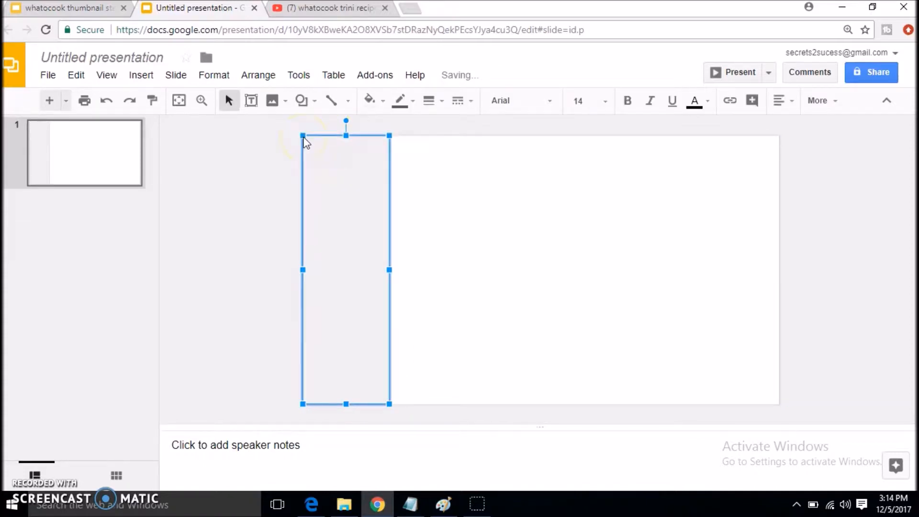
Fill the tall rectangle along the slide's left edge with a solid light golden yellow.
click(260, 210)
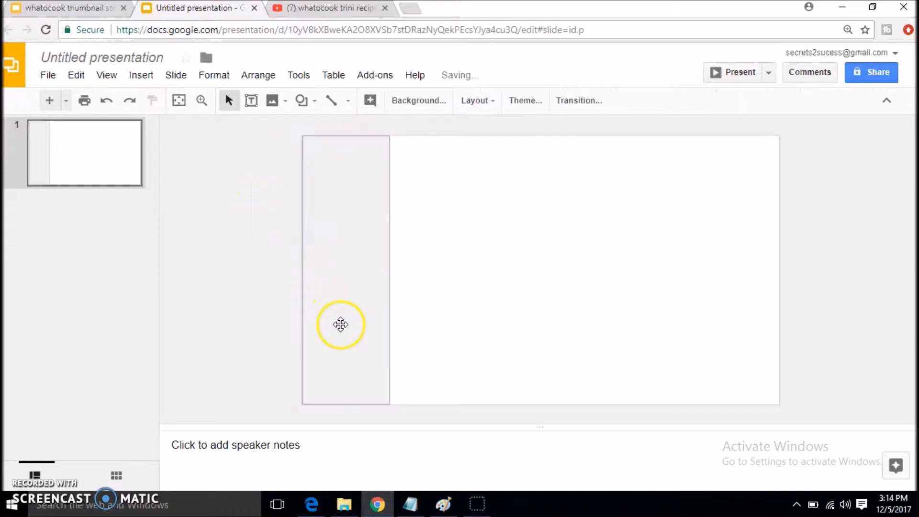
click(364, 300)
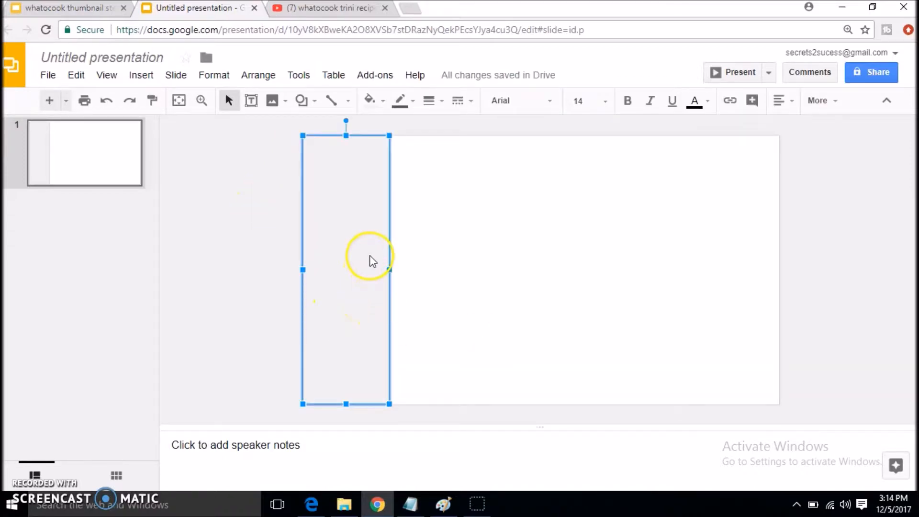
click(370, 101)
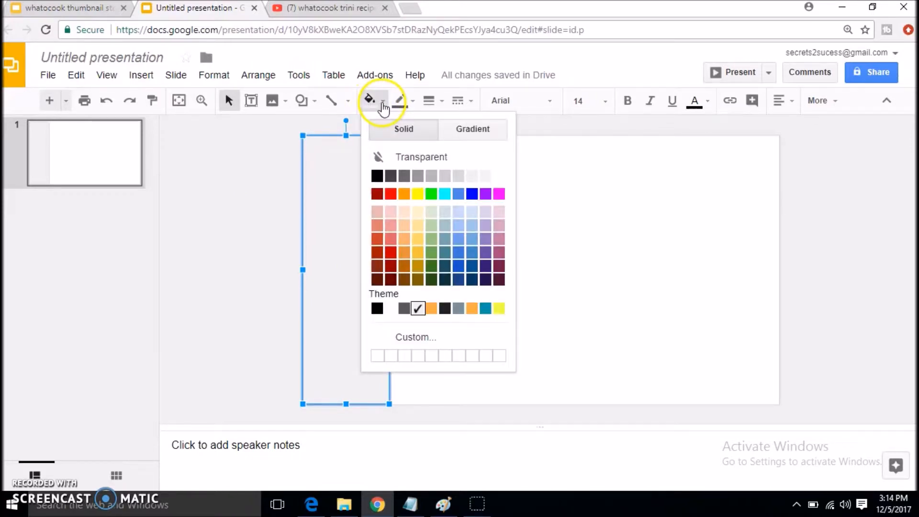
click(416, 238)
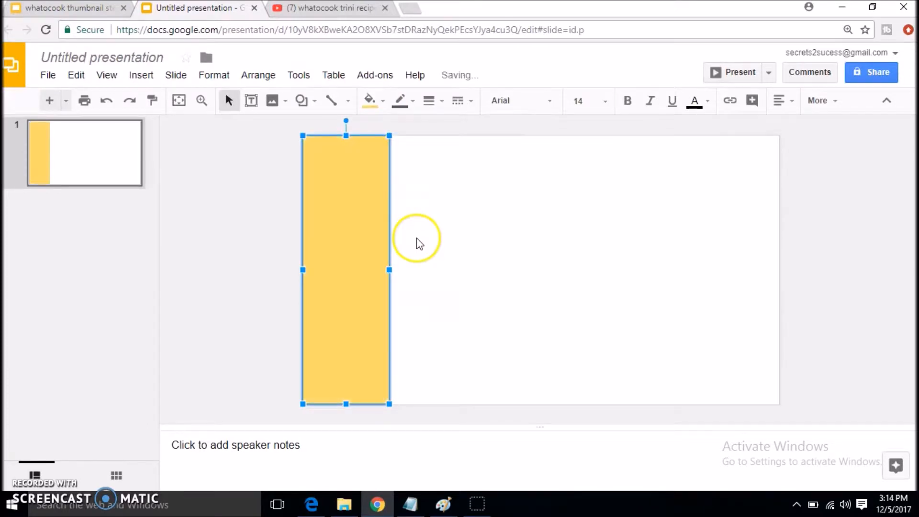
Change the left-edge rectangle's fill to a solid dusty pink and widen it slightly toward the slide's centre.
click(383, 100)
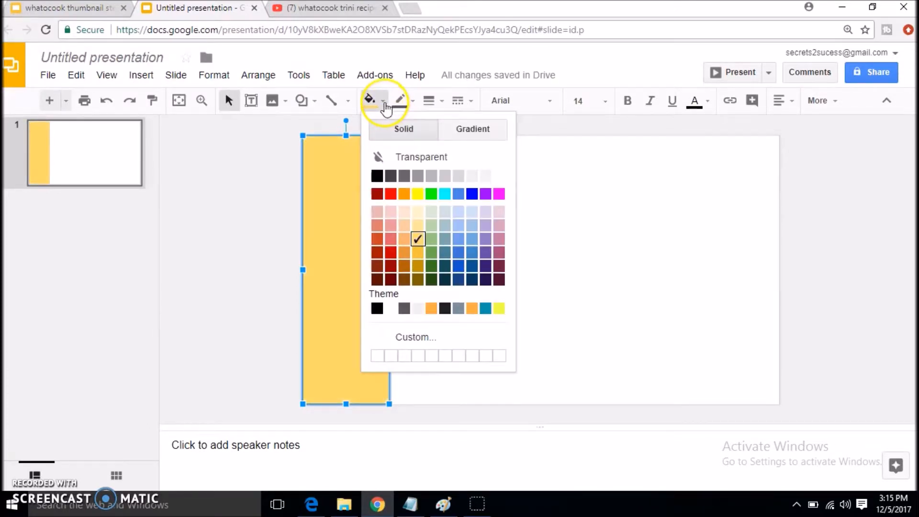
click(498, 225)
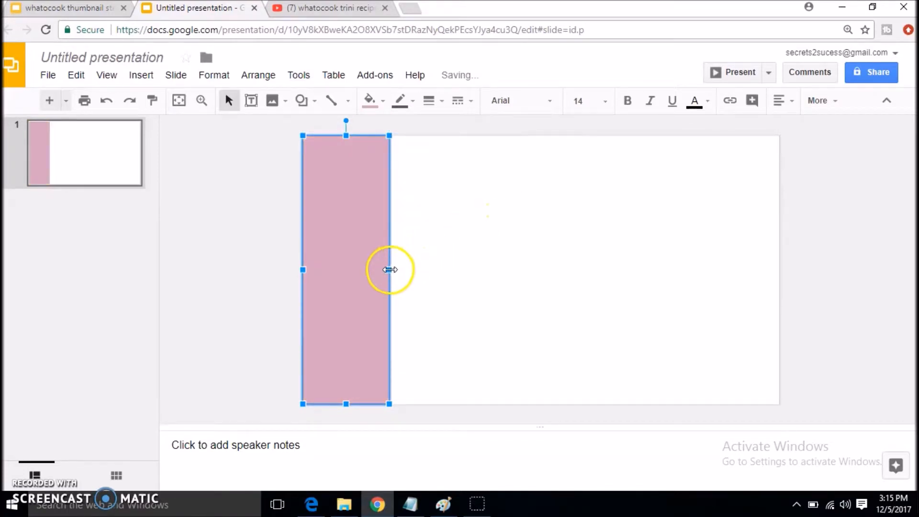
drag(389, 269, 396, 270)
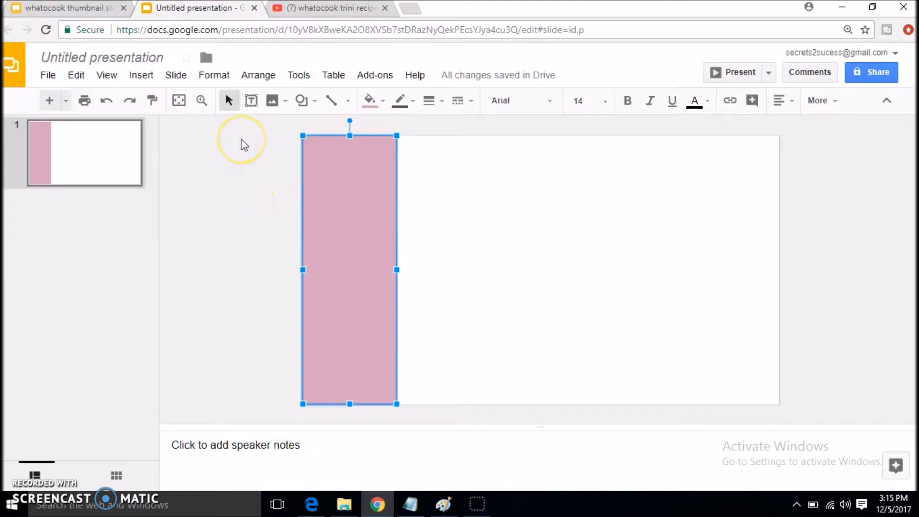
Draw a wide text box in the blank area beside the pink strip, a little under half the slide's width.
click(251, 102)
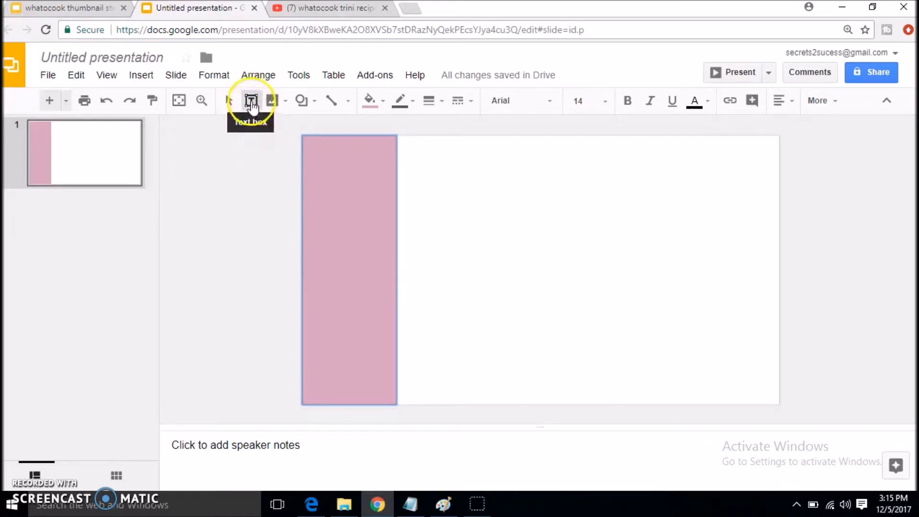
drag(457, 199, 679, 270)
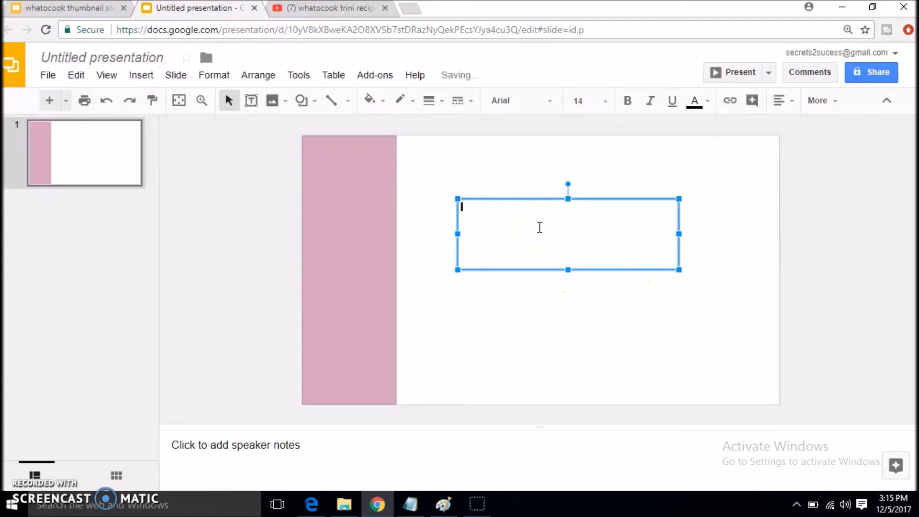